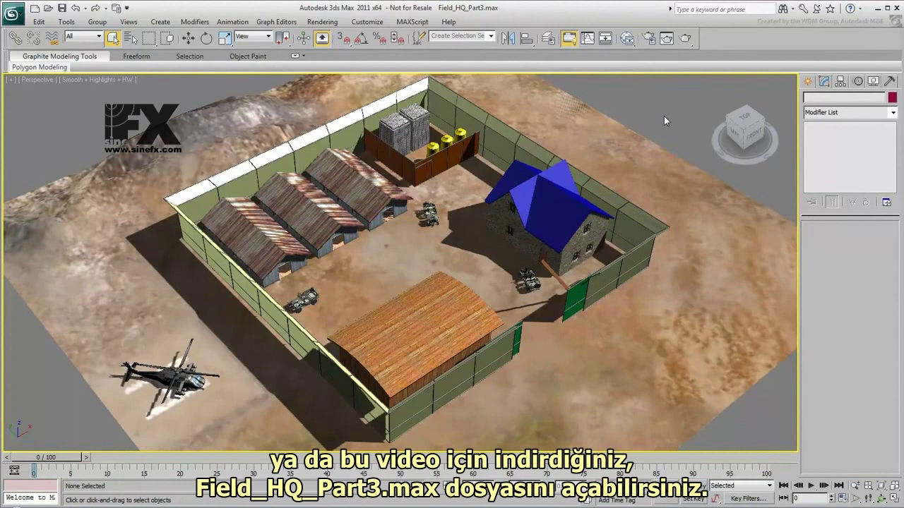
- Isolate the House selection set and select only the house's roof
click(490, 36)
click(480, 61)
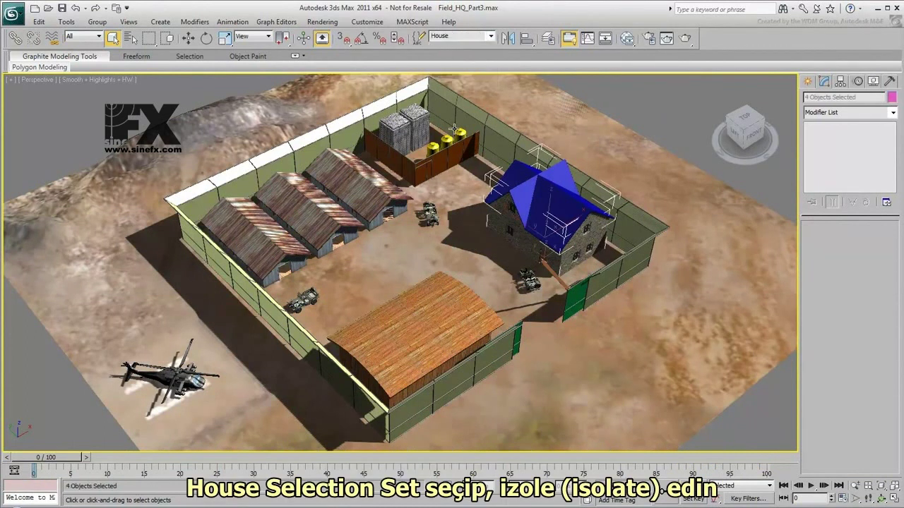
right_click(415, 233)
click(480, 138)
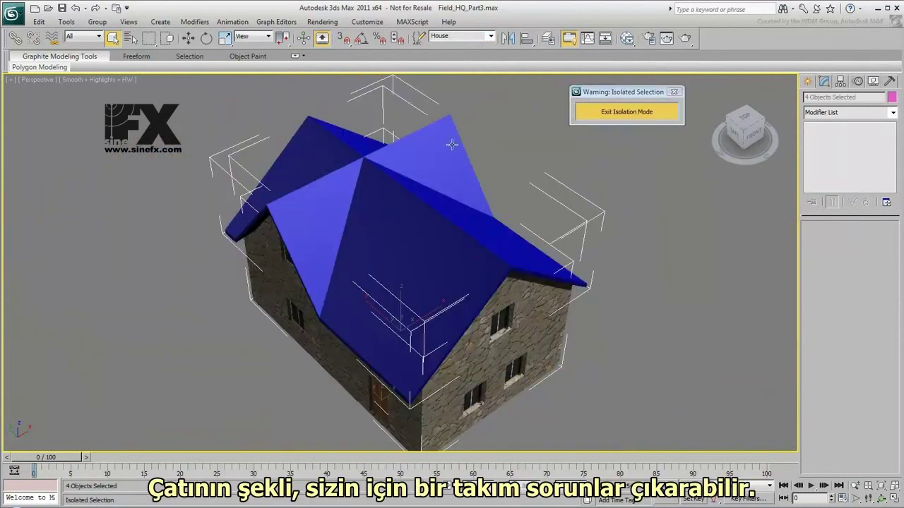
click(442, 145)
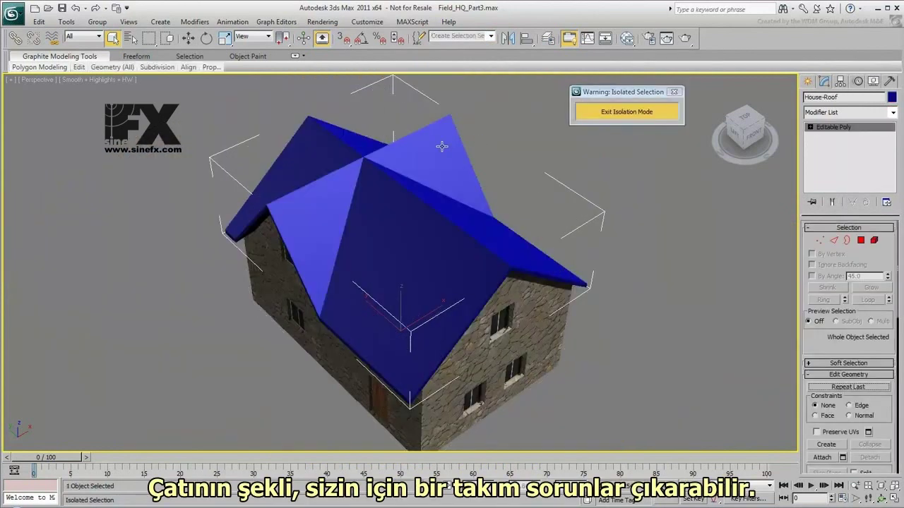
- Create a Standard material named HouseRoof in the Slate Material Editor
click(628, 38)
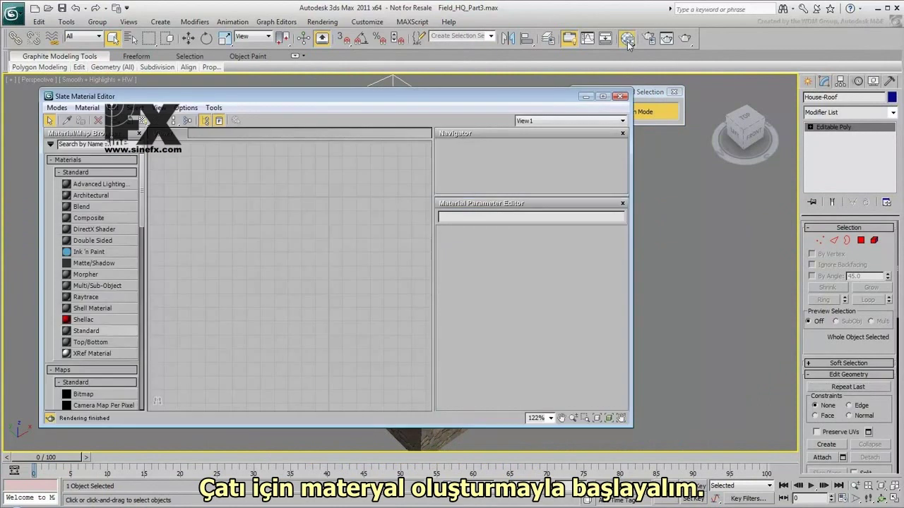
drag(117, 330, 251, 169)
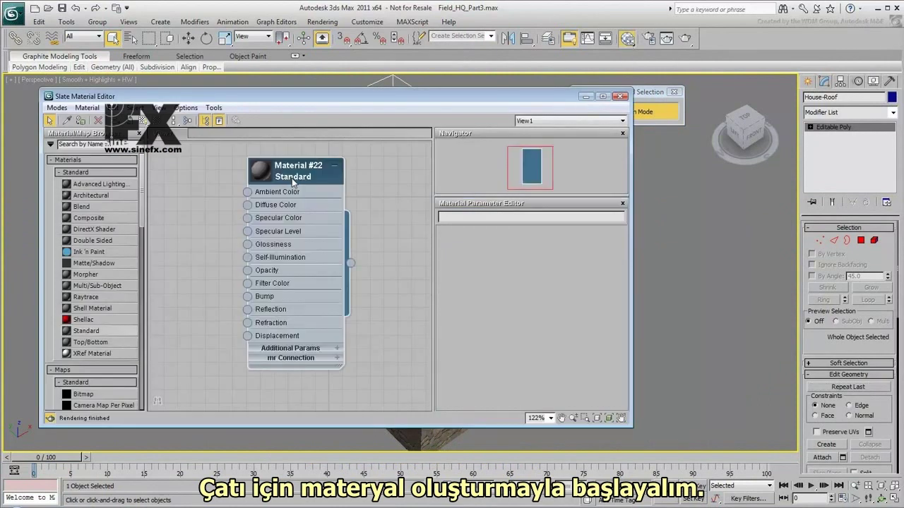
double_click(297, 176)
drag(494, 217, 407, 218)
text(HouseRoof)
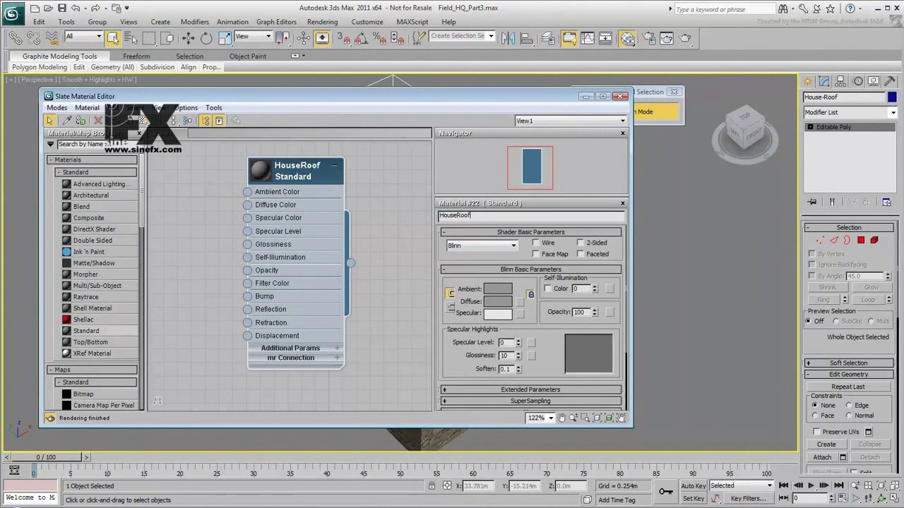
- Connect a Bitmap using shakes.weathered.jpg to the Diffuse Color of the HouseRoof material
drag(251, 210, 229, 172)
click(281, 107)
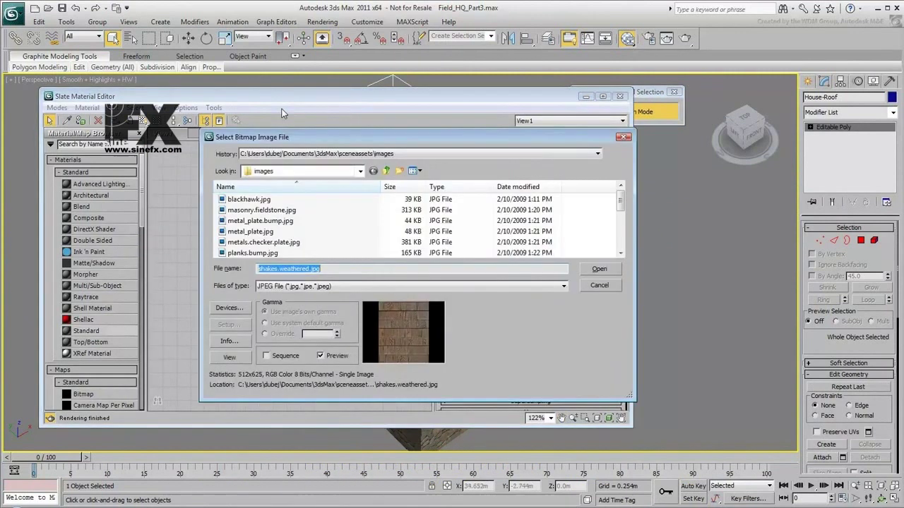
scroll(311, 234, down, 2)
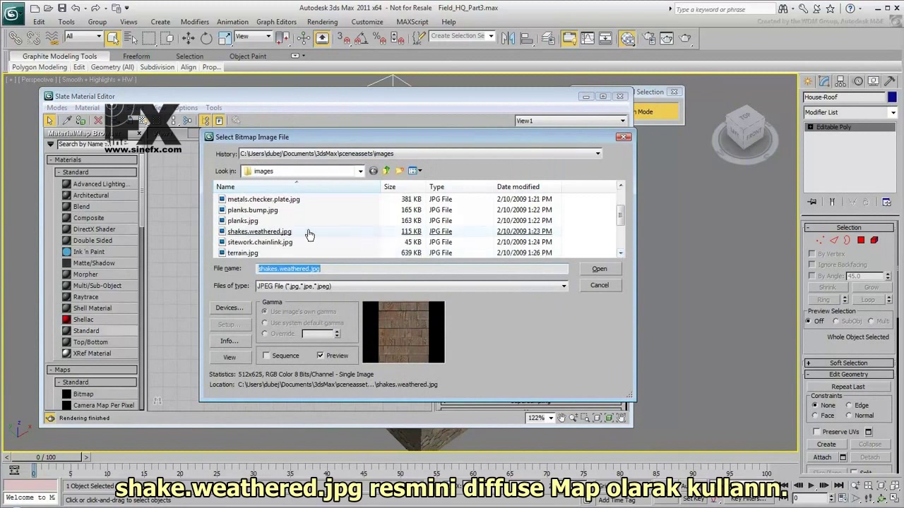
click(300, 233)
double_click(299, 233)
drag(262, 177, 215, 204)
- Assign the HouseRoof material to the selected roof, show its map in the viewport, and minimize the material editor
click(347, 187)
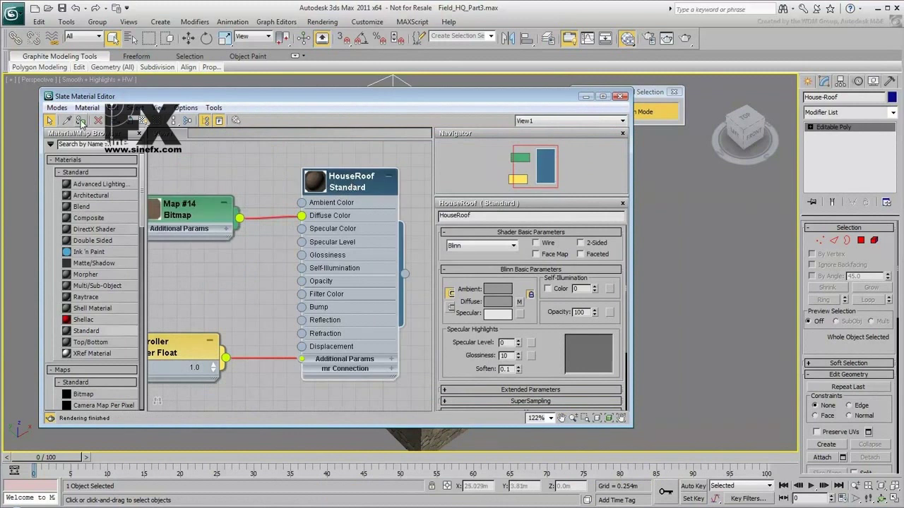
click(142, 121)
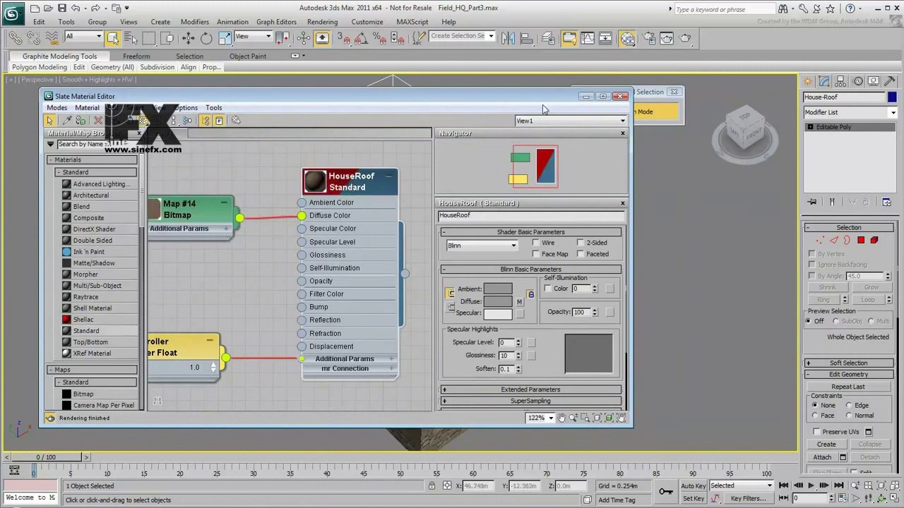
click(585, 97)
- Try a UVW Map modifier with 4 m length and width and Box mapping on the roof, and remove it
click(893, 112)
drag(893, 148, 894, 369)
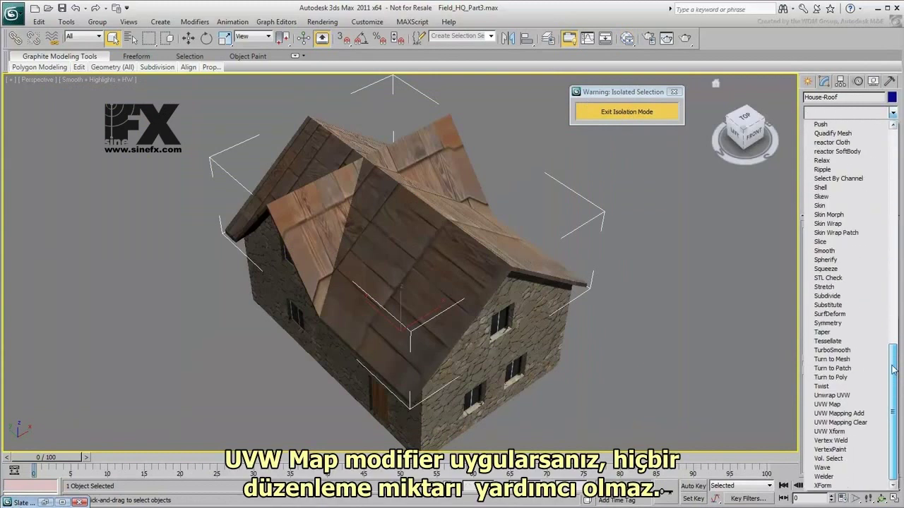
click(860, 405)
double_click(846, 326)
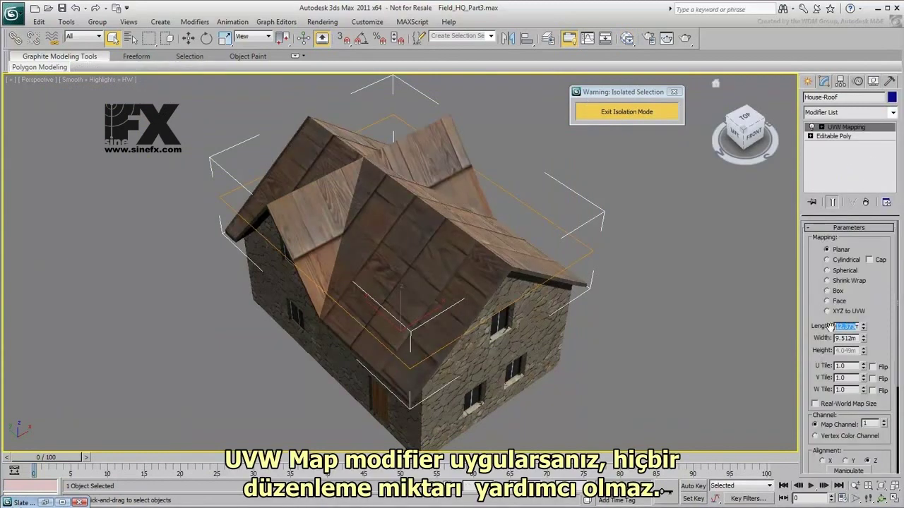
text(1)
key(Return)
drag(856, 338, 824, 339)
text(4)
key(Return)
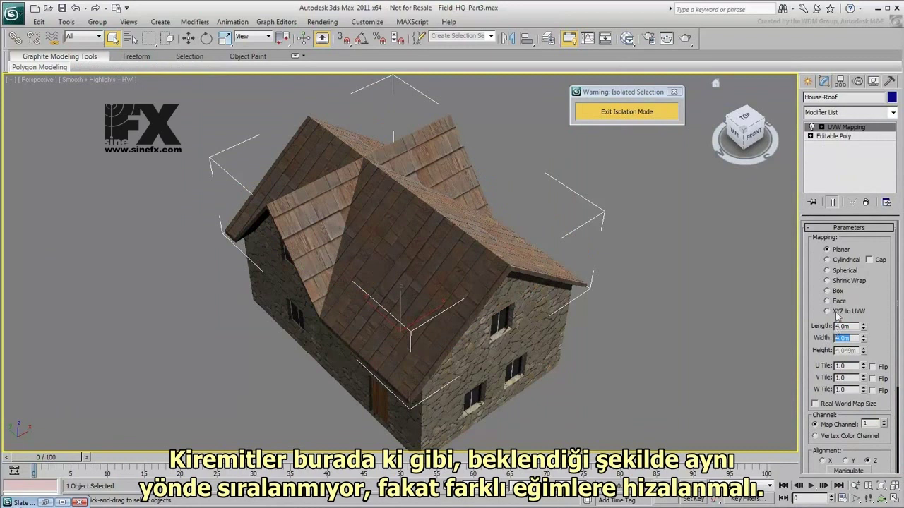
click(827, 291)
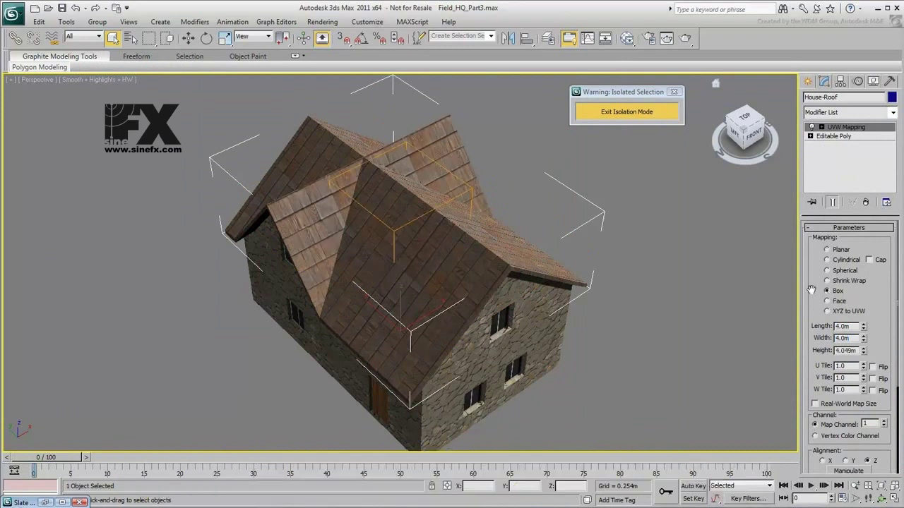
click(868, 202)
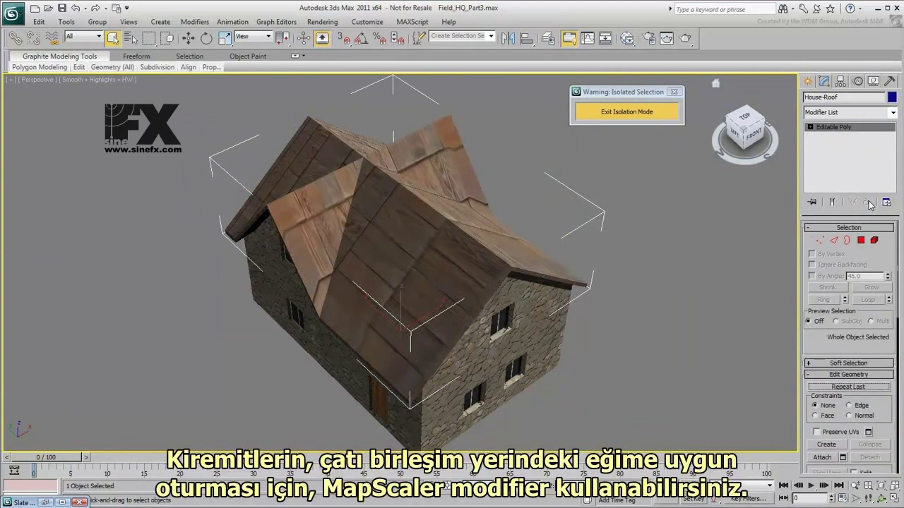
- Apply the object-space MapScaler modifier to the roof and exit isolation mode
click(893, 112)
drag(894, 141, 897, 196)
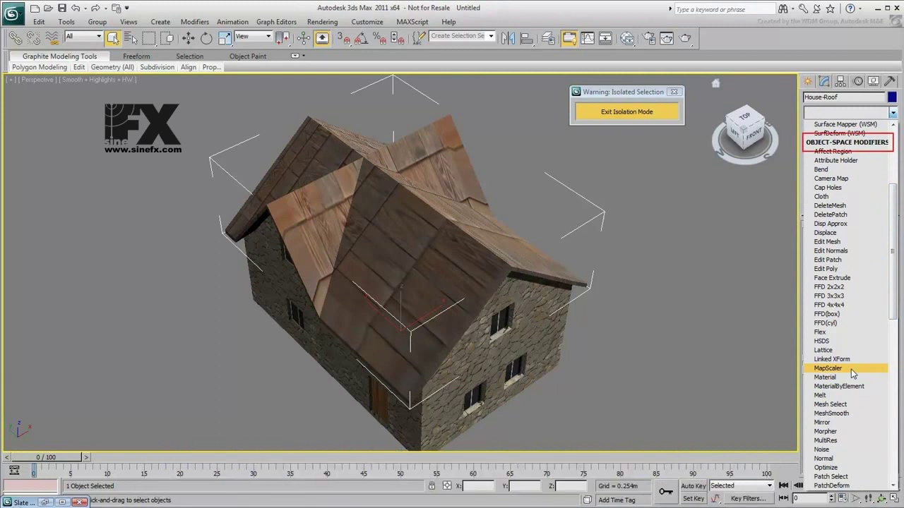
click(828, 368)
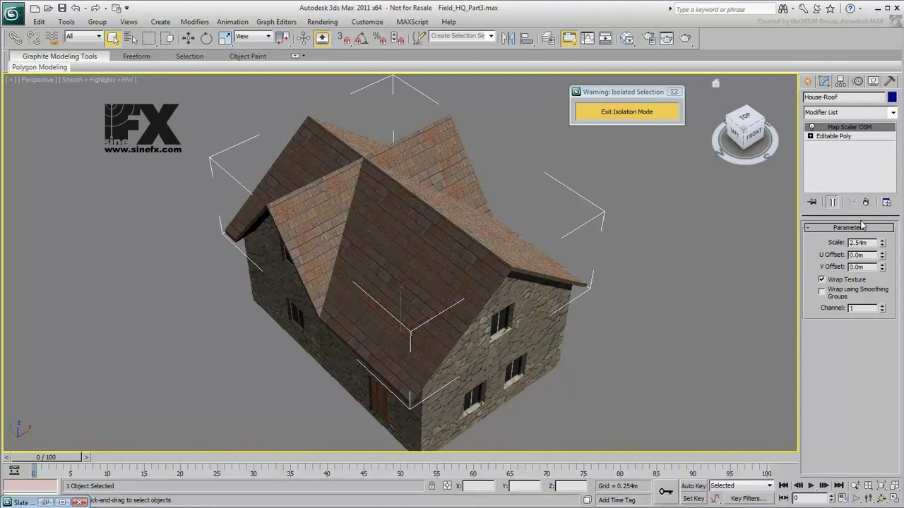
click(654, 175)
click(635, 115)
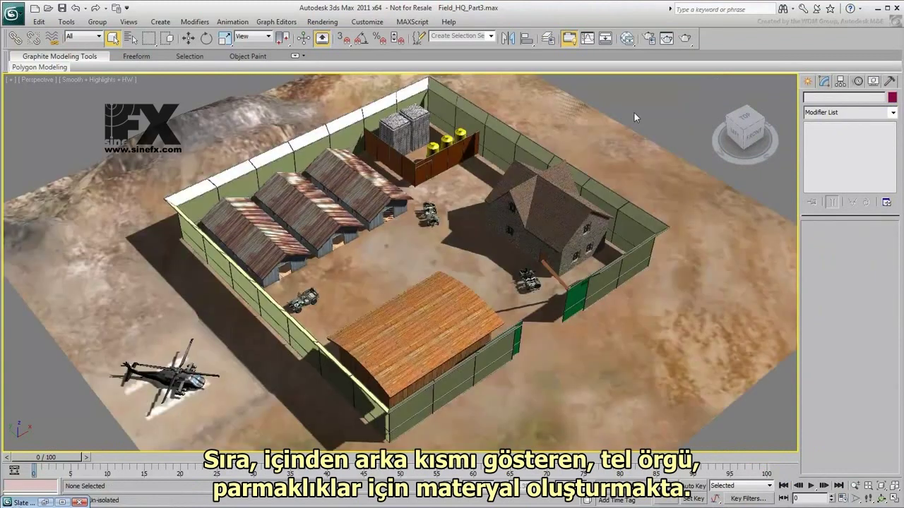
- Isolate the fence selection set and remove the ground terrain from the selection
click(490, 36)
click(472, 55)
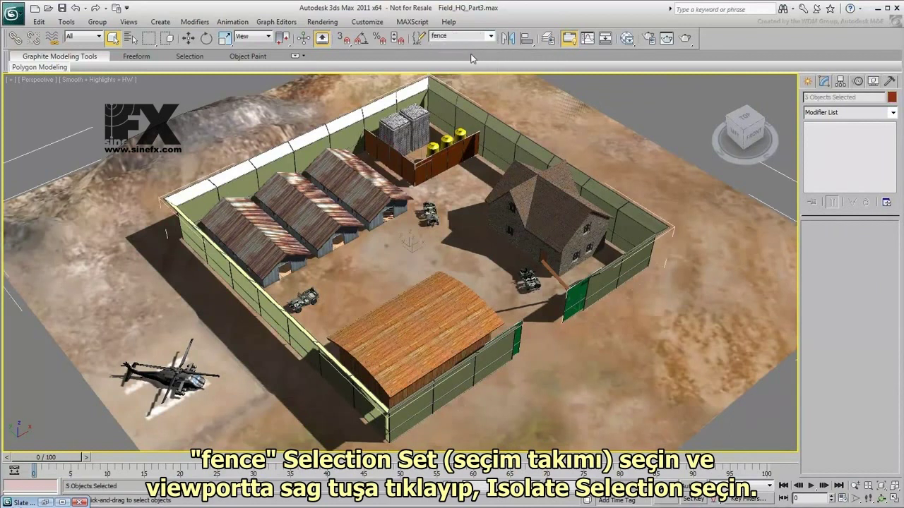
right_click(393, 244)
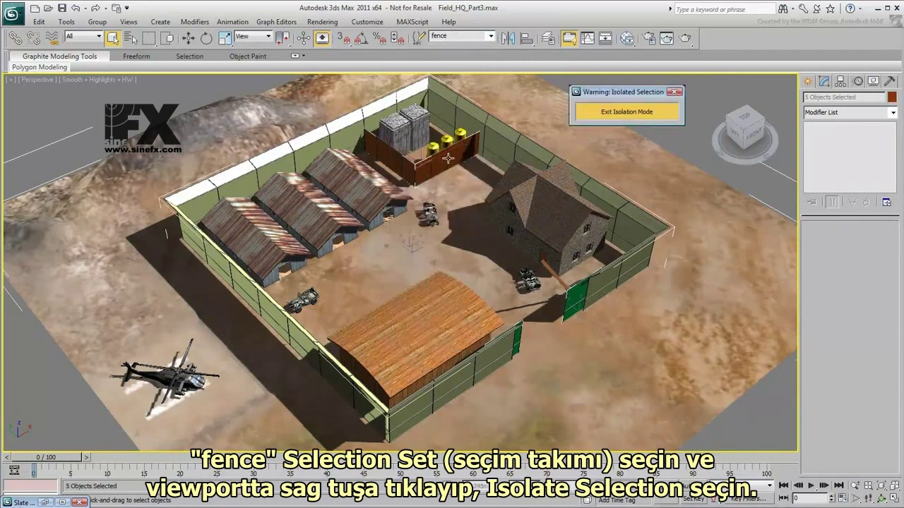
click(448, 157)
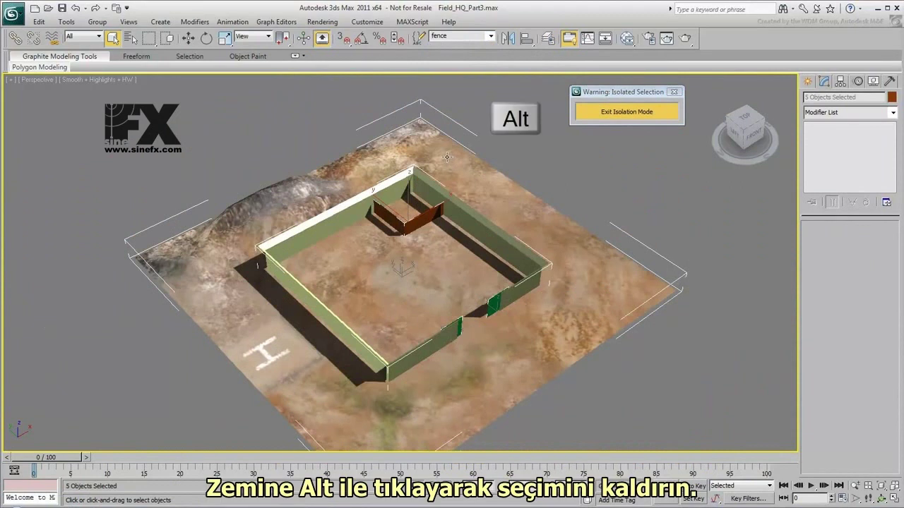
alt+click(426, 145)
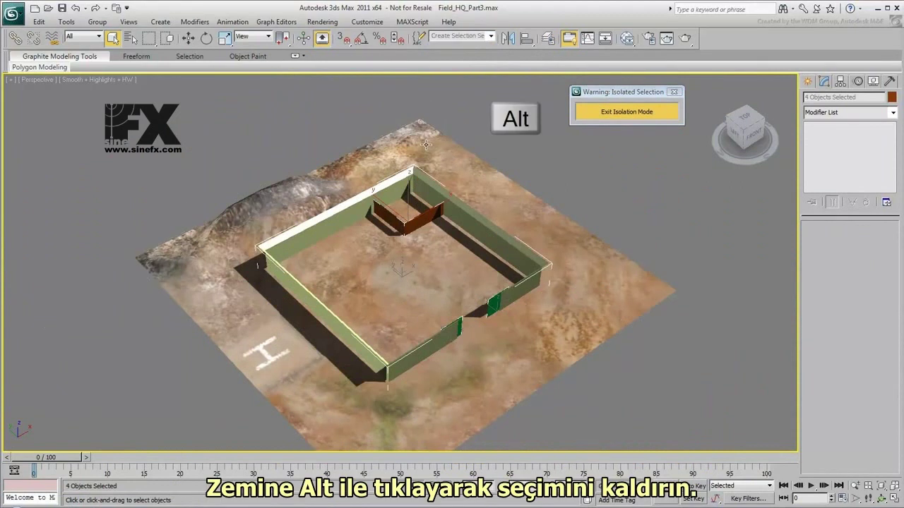
- Delete all existing nodes from the active view of the Slate Material Editor
alt+middle_drag(426, 145, 420, 312)
scroll(420, 313, up, 6)
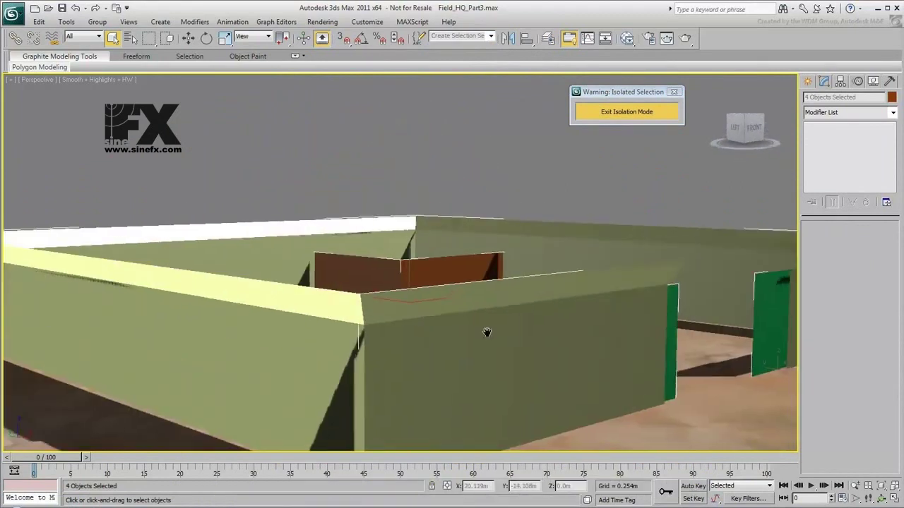
scroll(486, 333, down, 2)
click(627, 38)
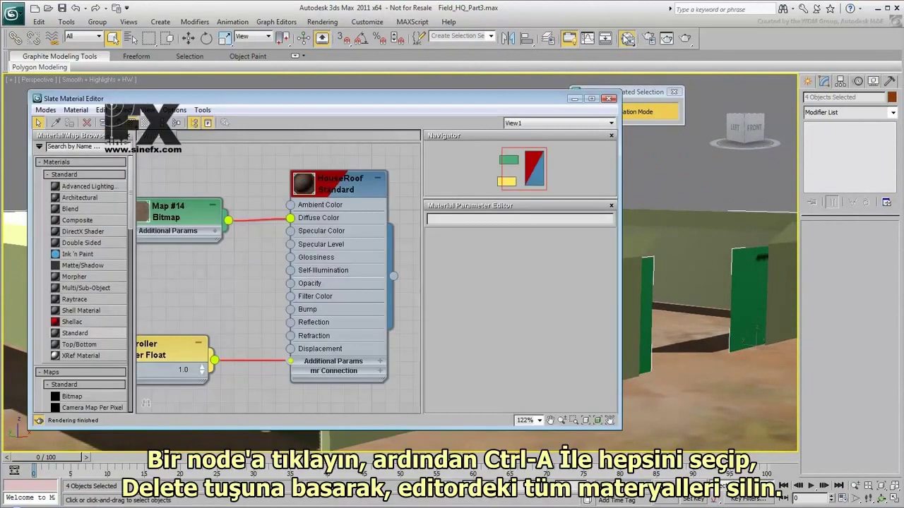
click(368, 185)
key(ctrl+a)
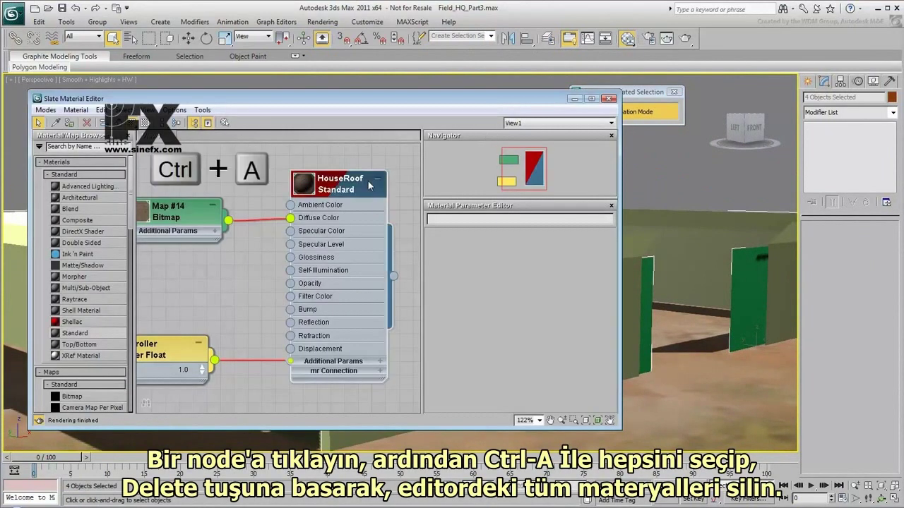
key(Delete)
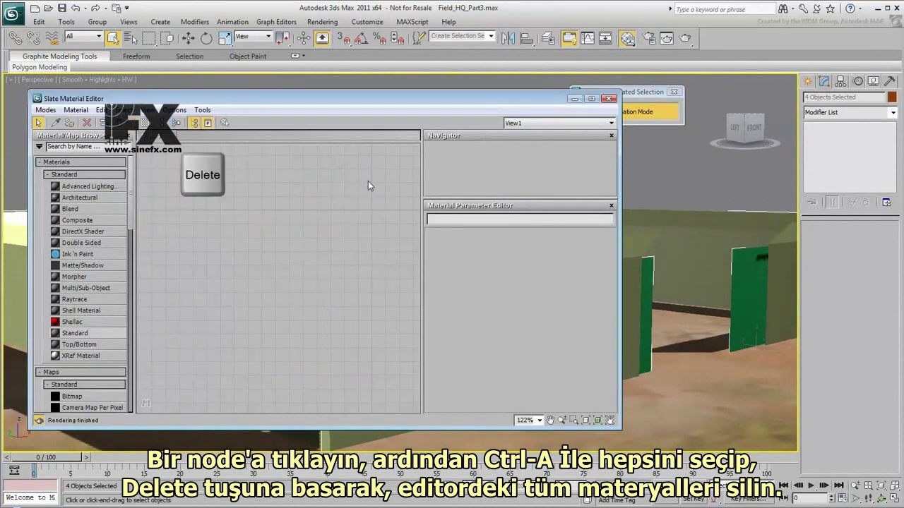
- Create a new Standard material named FenceChainLink for the fences
drag(102, 331, 302, 180)
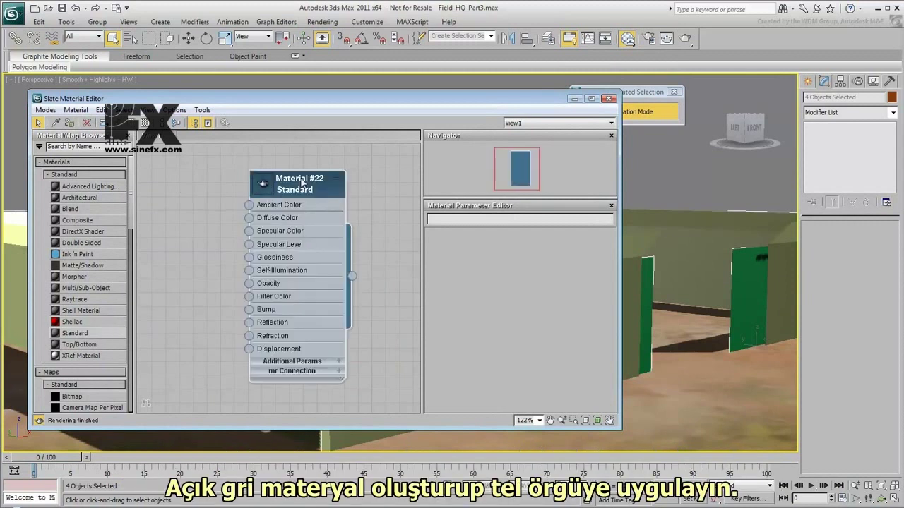
double_click(302, 181)
text(FenceChainLink)
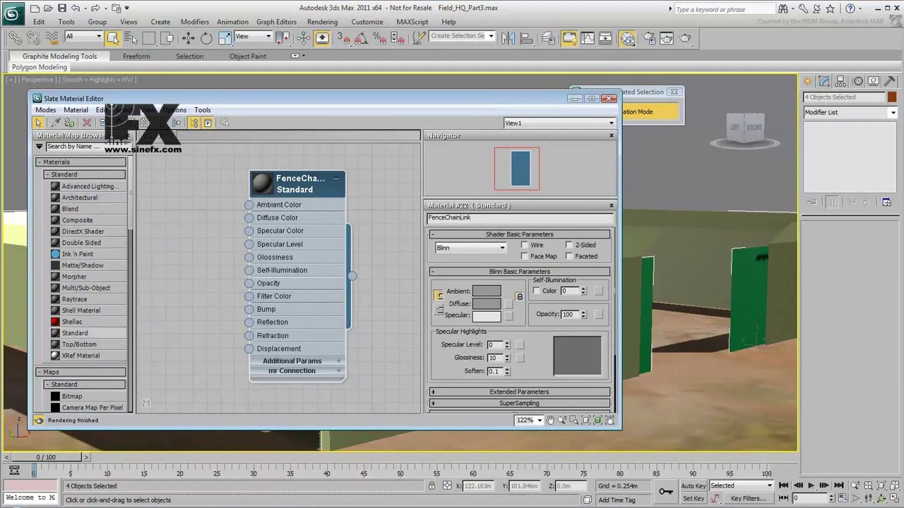
- Set the FenceChainLink diffuse color to light gray with a value of 208, and assign the material to the selected fences
click(486, 303)
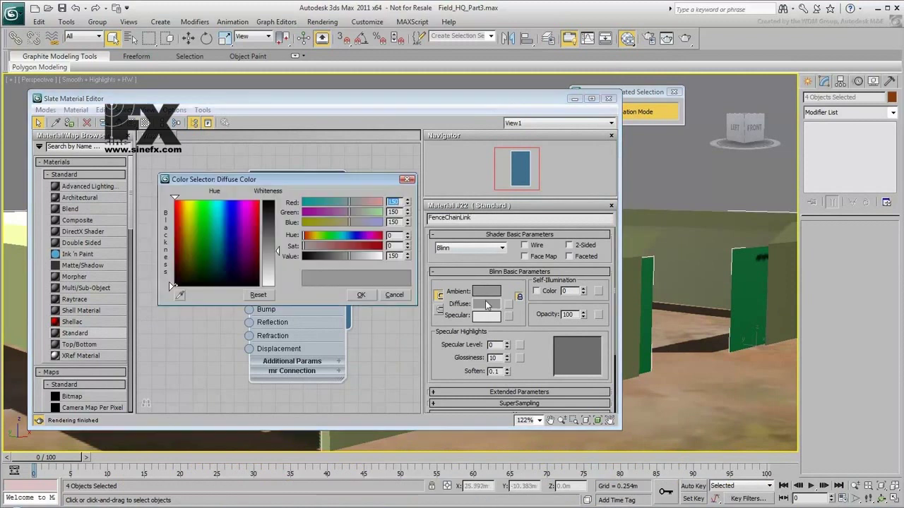
drag(276, 252, 277, 272)
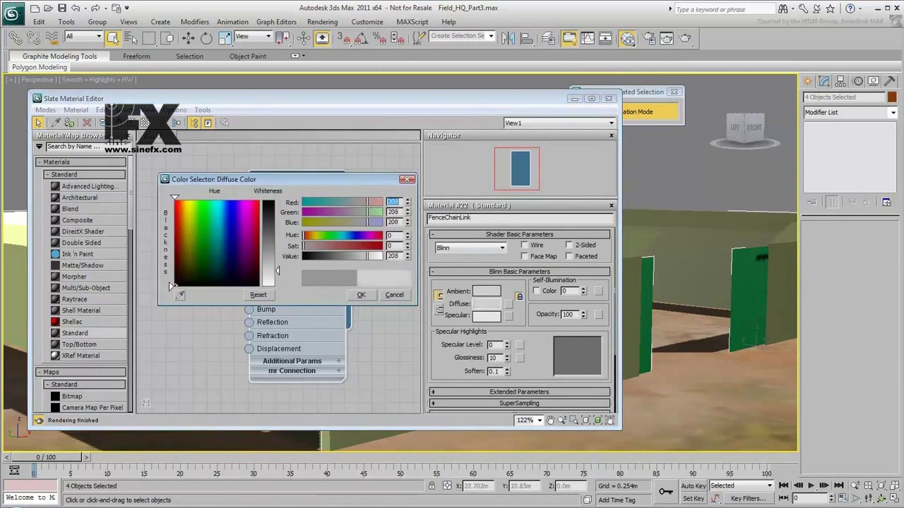
click(361, 295)
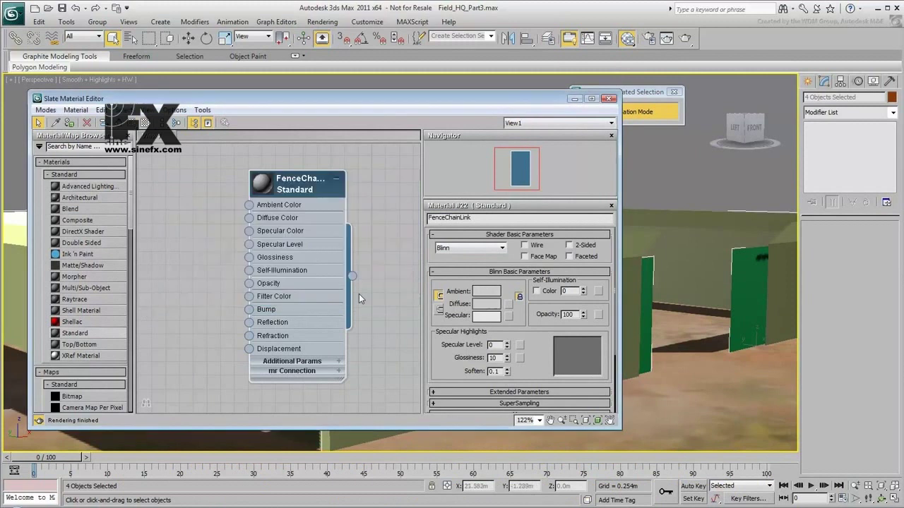
click(70, 124)
- Try an opacity of 50 on the FenceChainLink material, view the fences in the viewport, and restore the opacity to 100
drag(575, 315, 552, 314)
text(50)
key(Return)
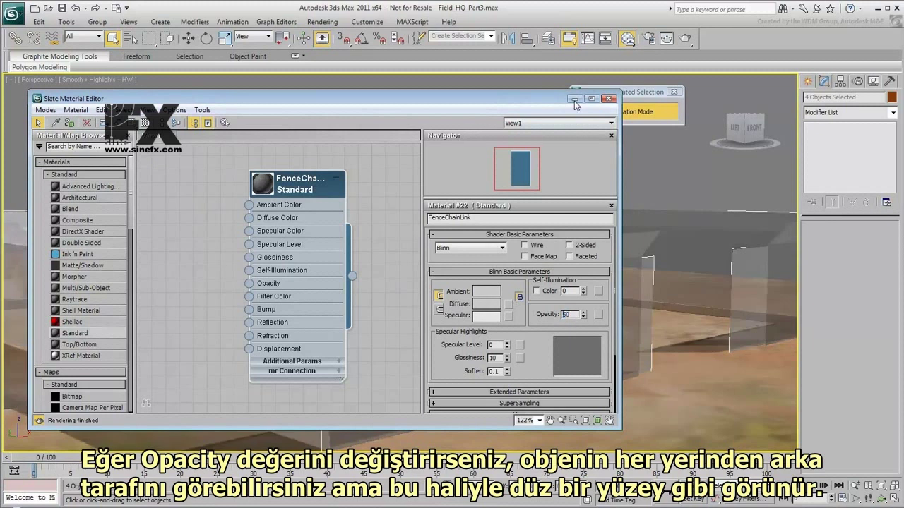
click(574, 100)
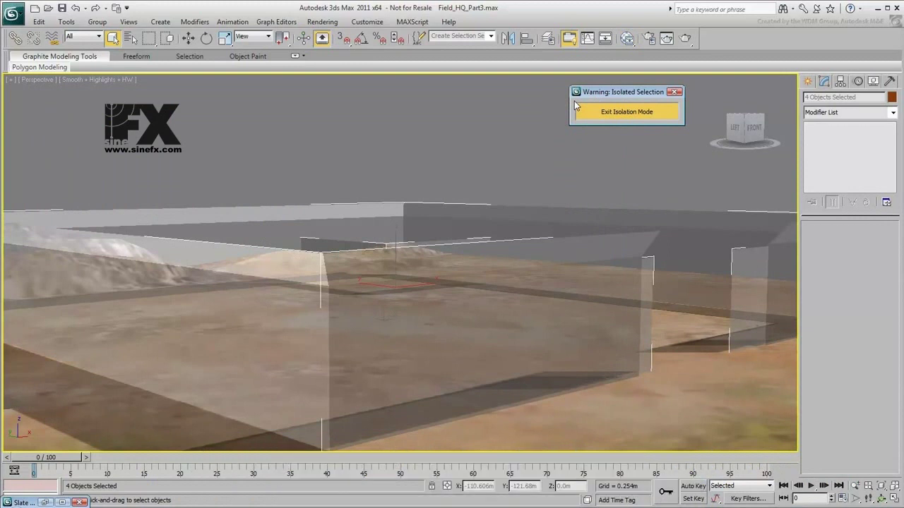
click(628, 38)
double_click(570, 314)
text(100)
key(Return)
- Connect a Bitmap map using sitework.chainlink.jpg to the Opacity of the FenceChainLink material and view its source image
drag(291, 186, 339, 187)
drag(298, 284, 212, 181)
click(235, 106)
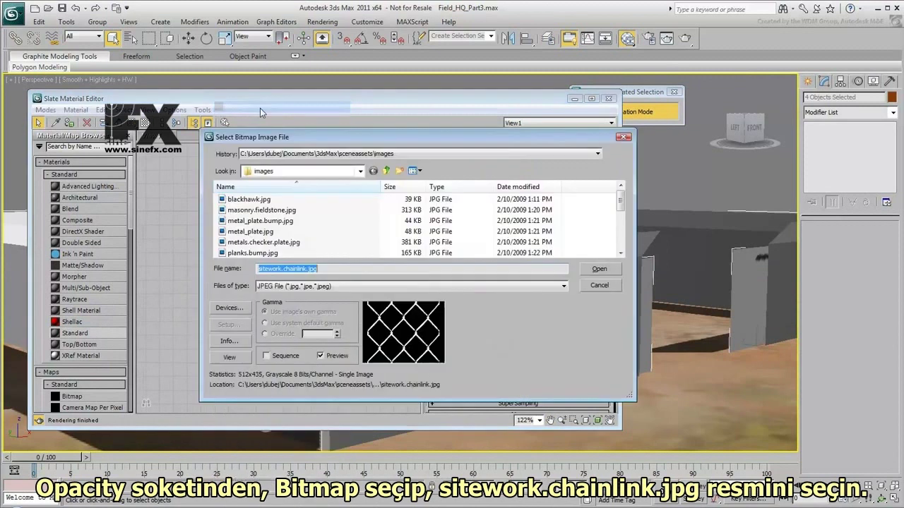
drag(620, 206, 620, 220)
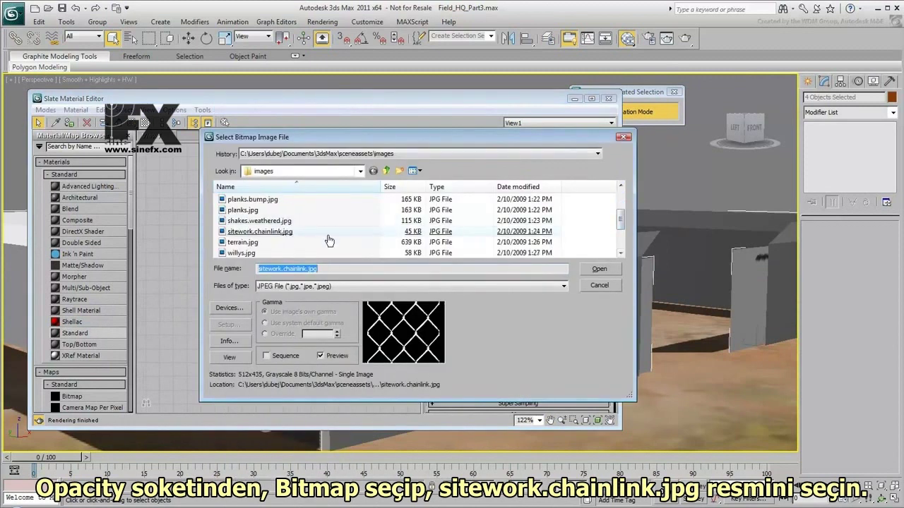
double_click(306, 237)
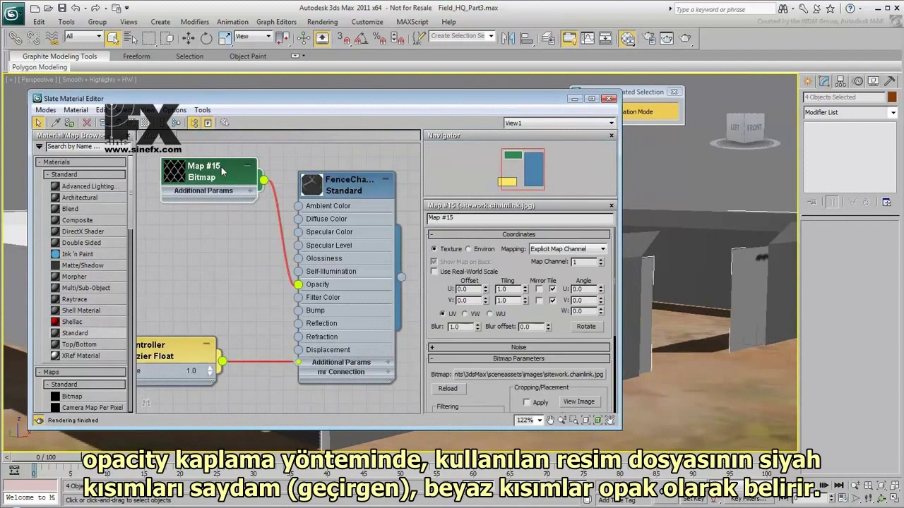
click(578, 401)
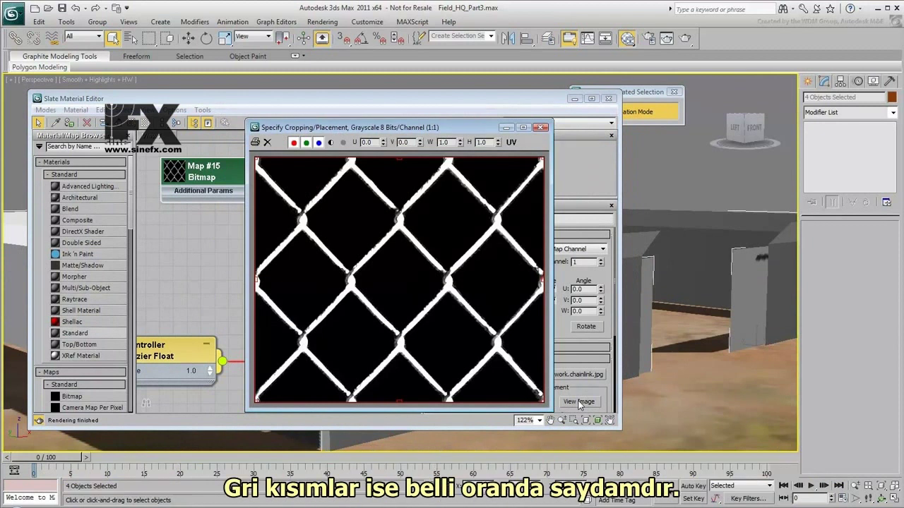
click(541, 127)
- Show the FenceChainLink material's map in the viewport and make the material 2-Sided
click(356, 188)
click(144, 124)
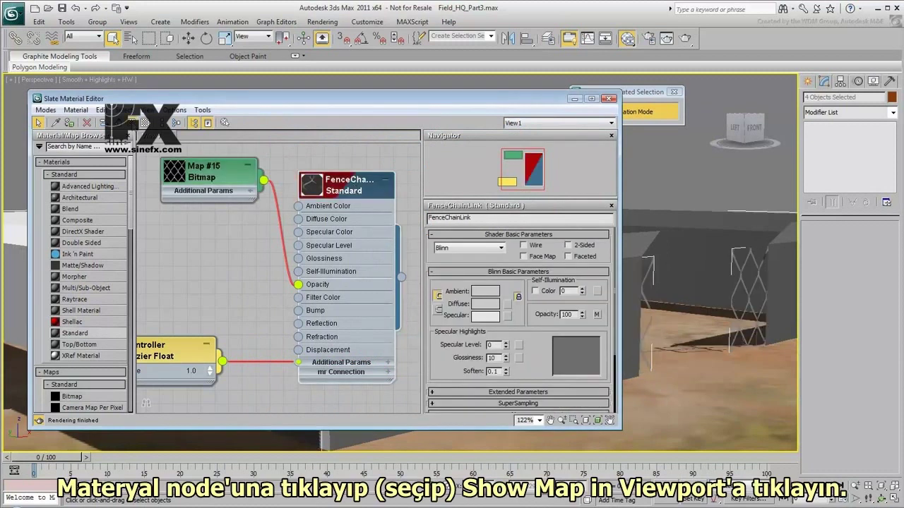
click(568, 245)
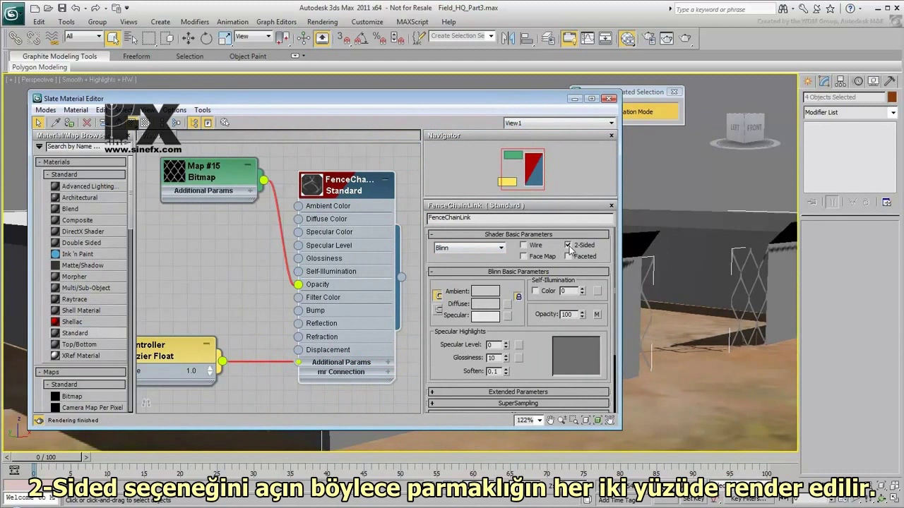
click(575, 99)
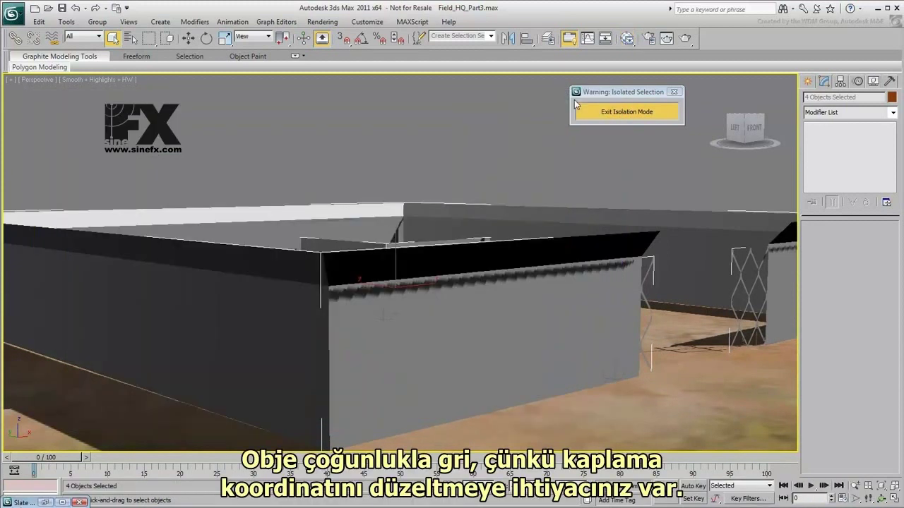
- Apply a UVW Map modifier with Box mapping to the four selected fence objects
click(893, 113)
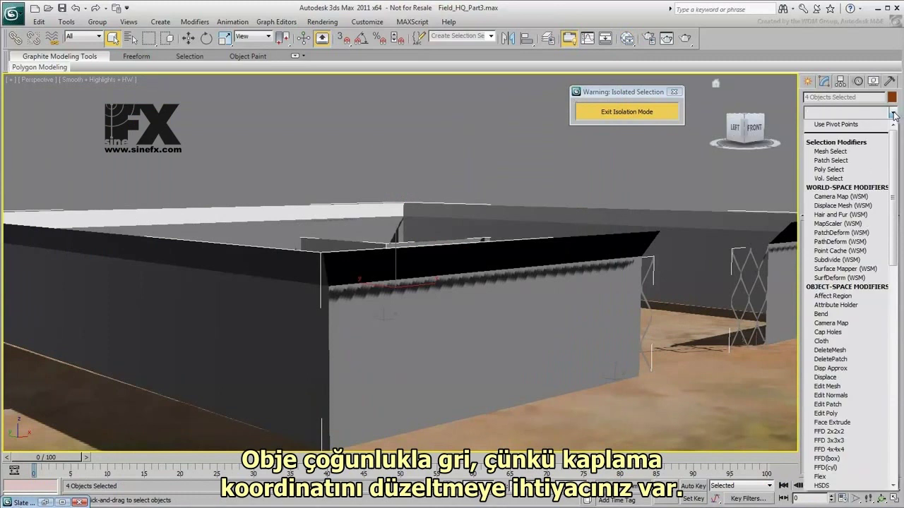
drag(894, 134, 894, 361)
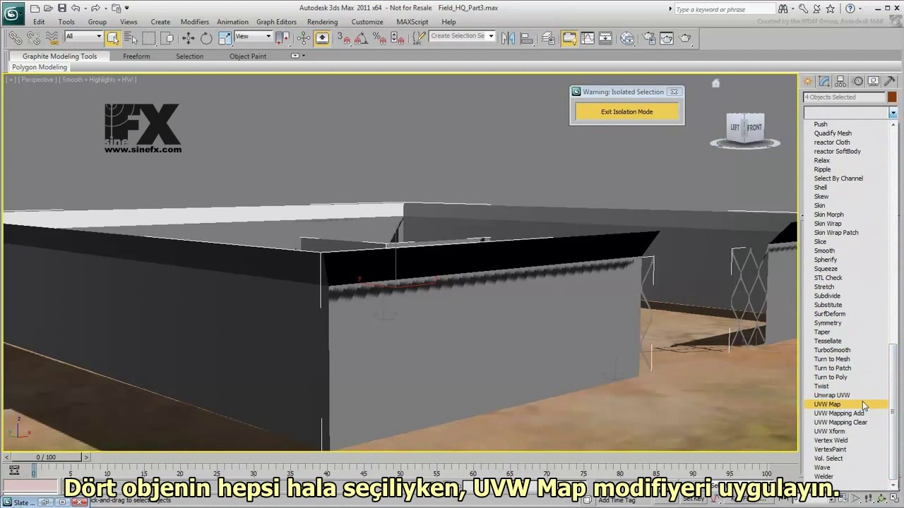
click(862, 404)
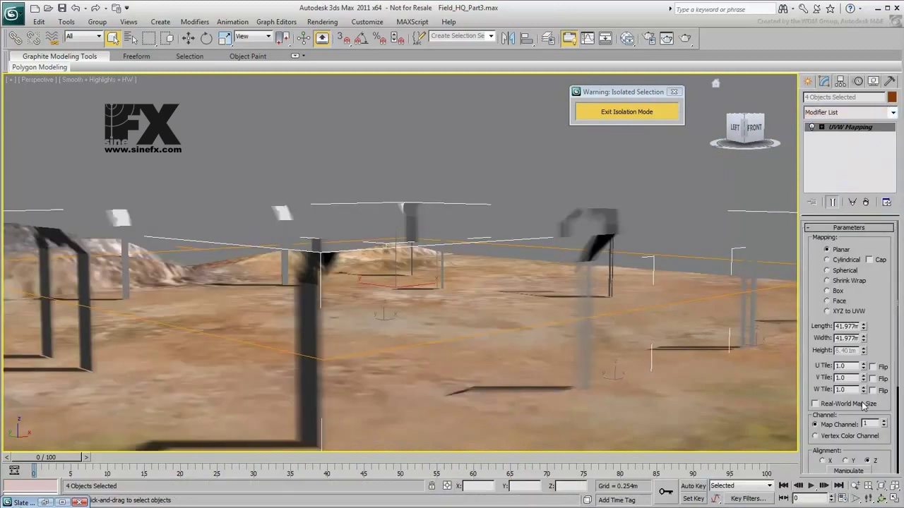
click(828, 291)
- Set the length, width and height of the fences' UVW mapping to 0.5 m each
double_click(844, 326)
text(0.5m)
key(Return)
double_click(846, 338)
text(0.5m)
key(Return)
double_click(845, 351)
text(0.5m)
key(Return)
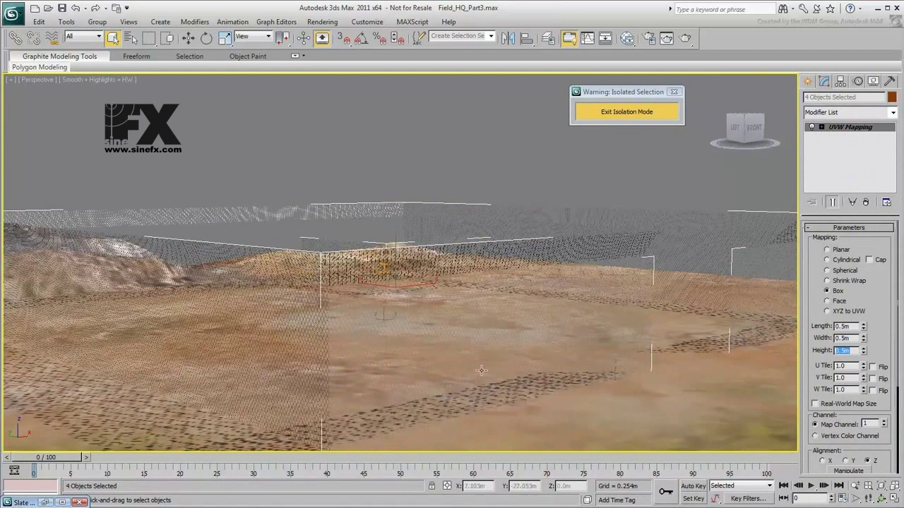
- Exit isolation mode to bring back the whole scene and render the Perspective view to check the chain-link fences and their shadows
middle_drag(373, 355, 416, 311)
scroll(416, 311, up, 2)
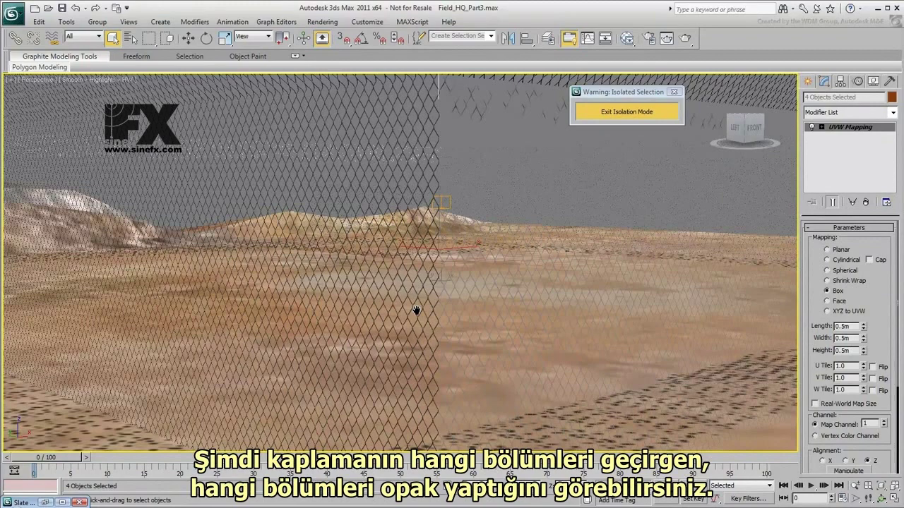
click(601, 111)
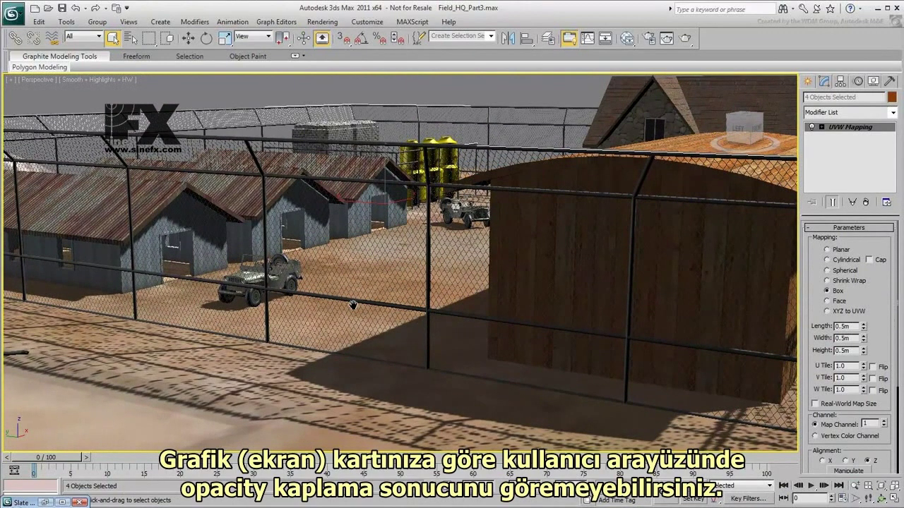
click(685, 40)
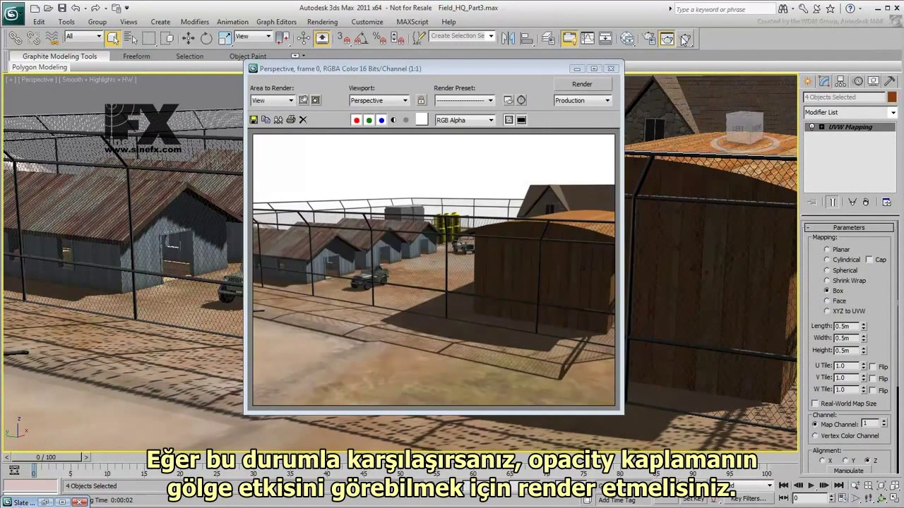
click(612, 69)
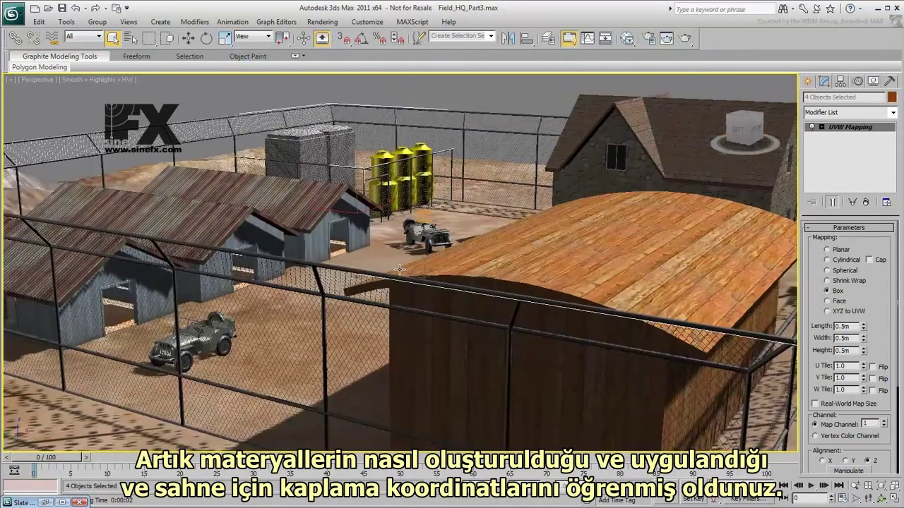